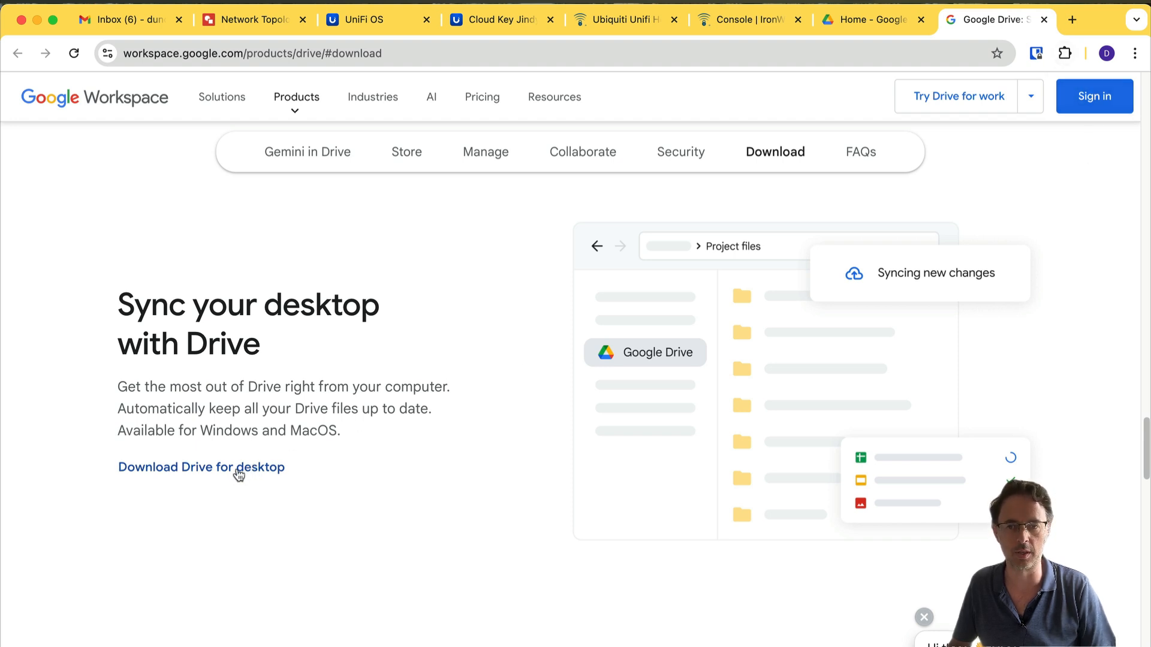
# Download Drive for desktop from the Google Workspace page and highlight the sentence about Windows and MacOS availability
pyautogui.click(239, 474)
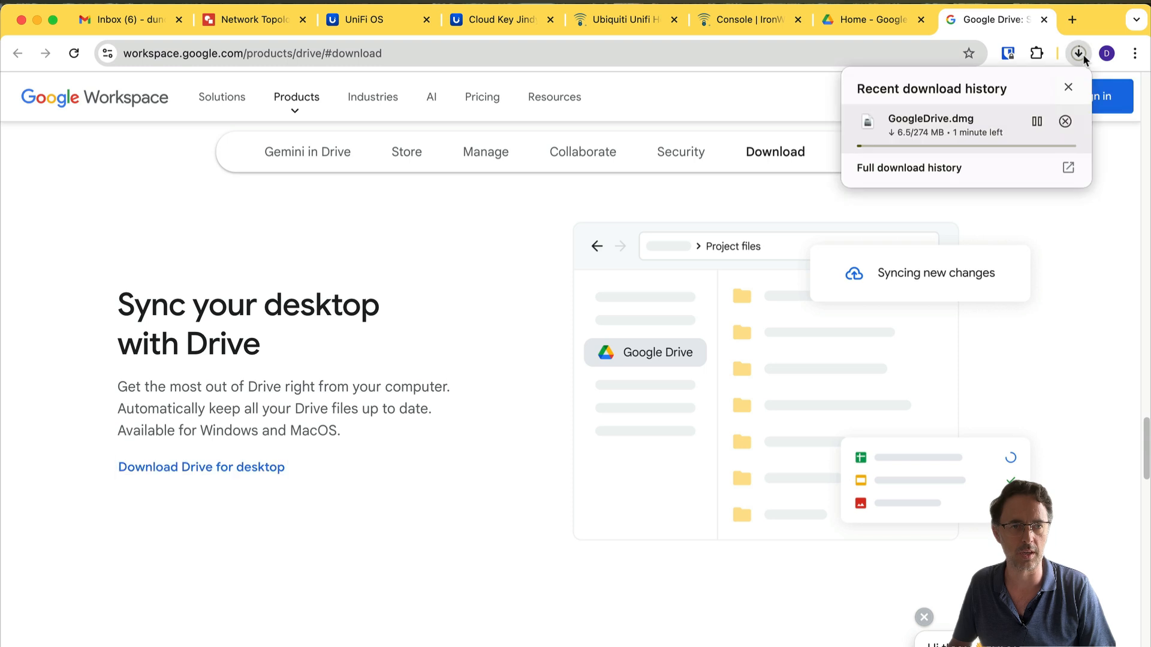
pyautogui.click(1099, 259)
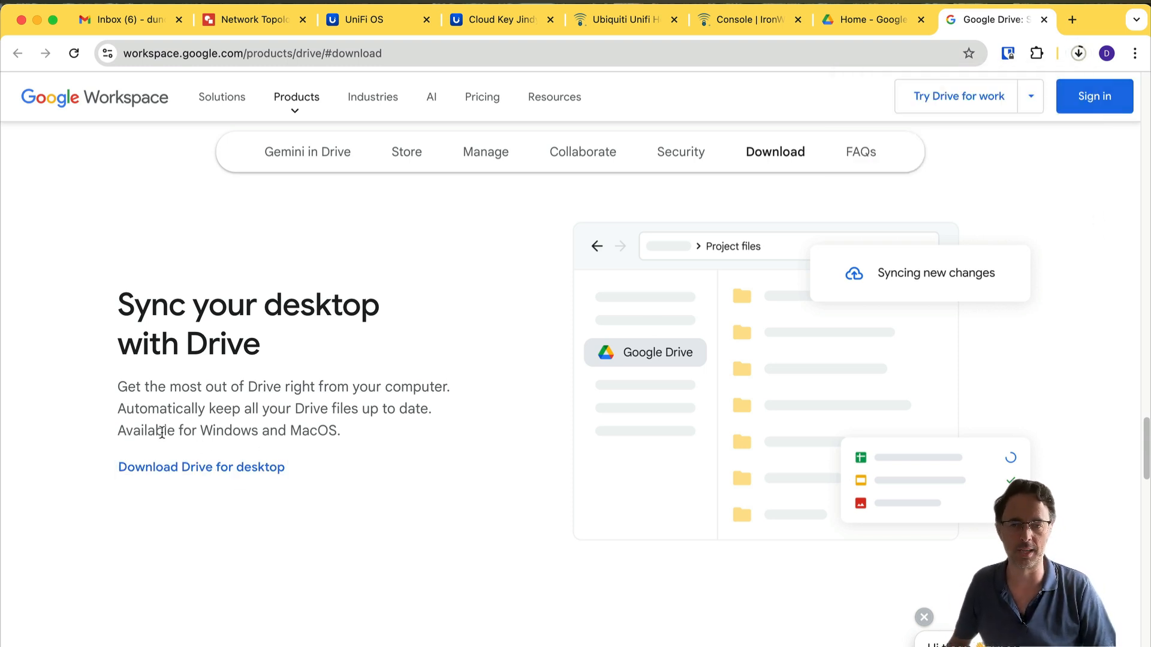
pyautogui.moveTo(119, 428); pyautogui.dragTo(362, 430)
pyautogui.click(366, 431)
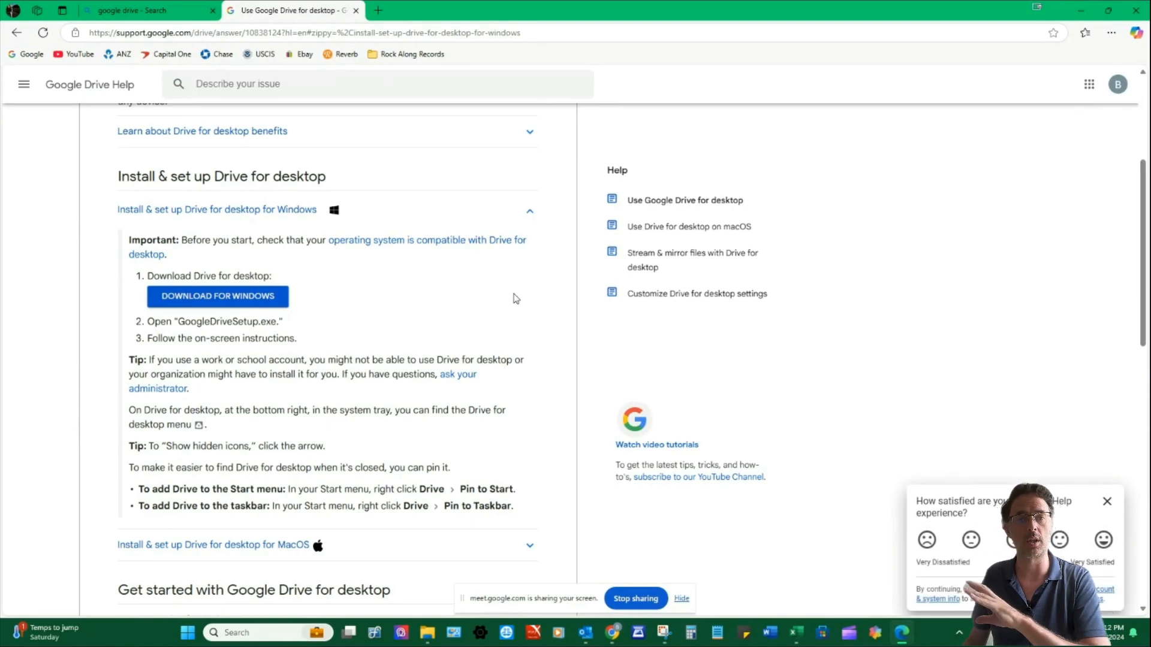
# Download and run the Windows setup file, installing Google Drive with an application shortcut added to the desktop
pyautogui.click(277, 298)
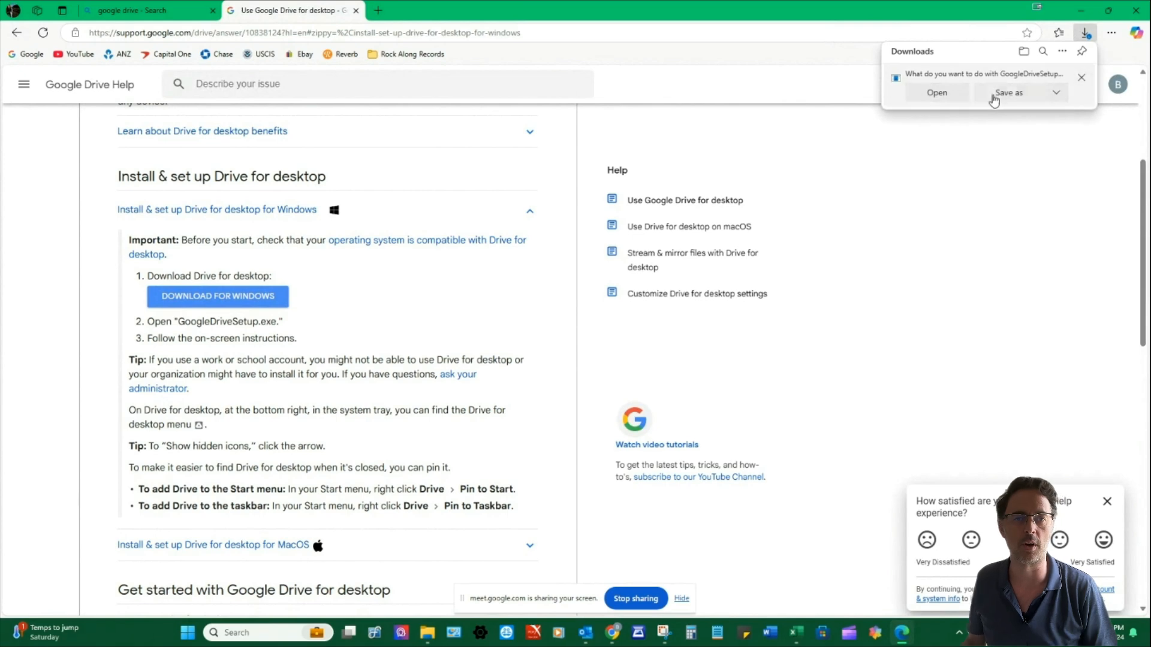
pyautogui.click(937, 95)
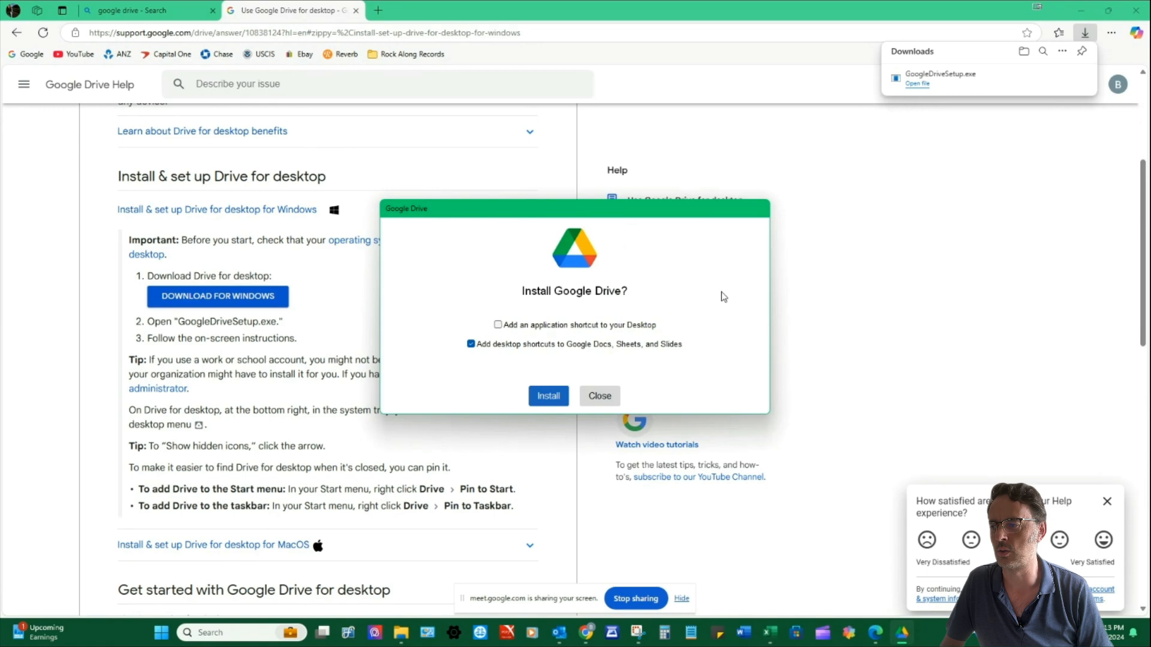
pyautogui.click(498, 325)
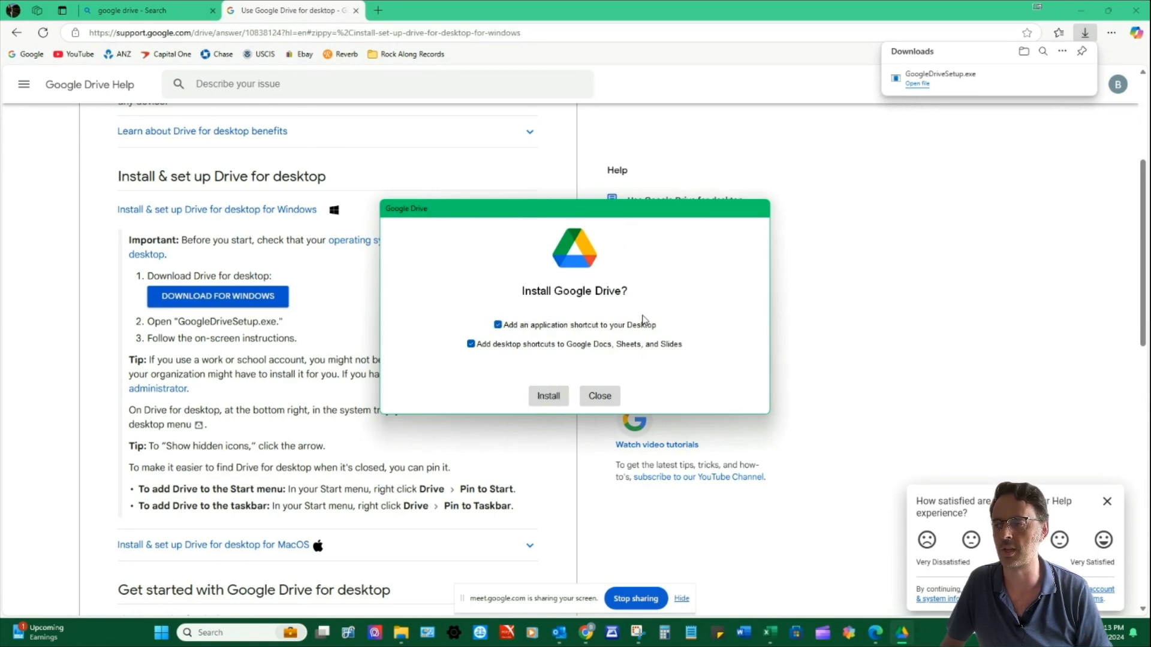
pyautogui.click(549, 395)
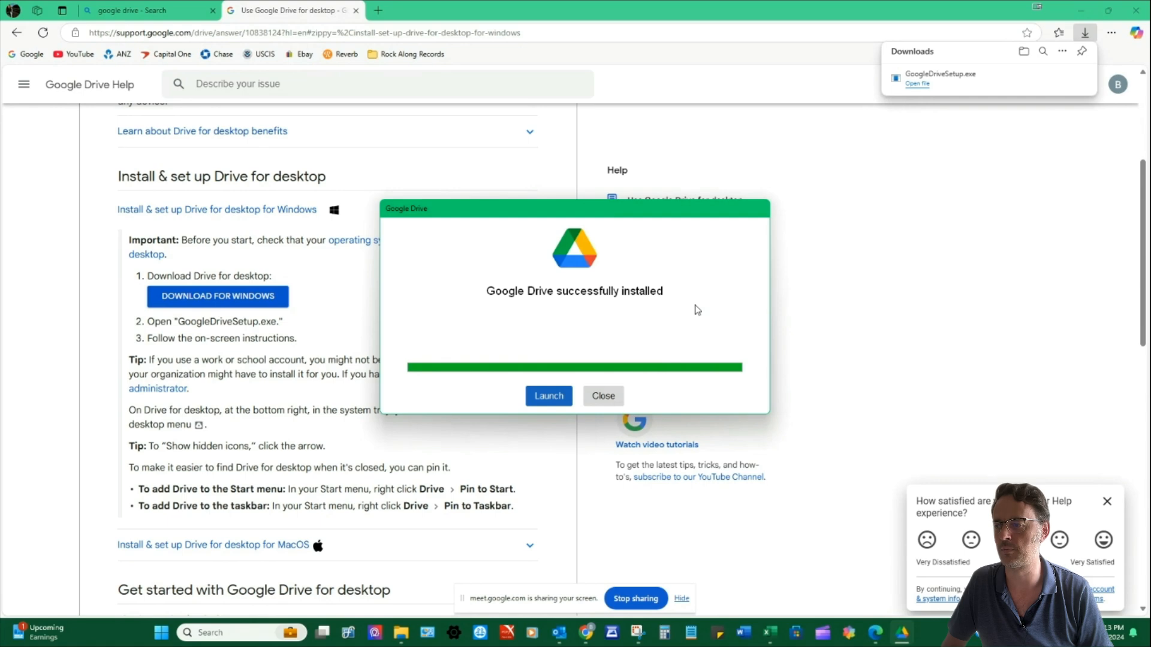
# Launch the installed Google Drive and sign in with the existing Google account, confirming the app came from Google
pyautogui.click(542, 408)
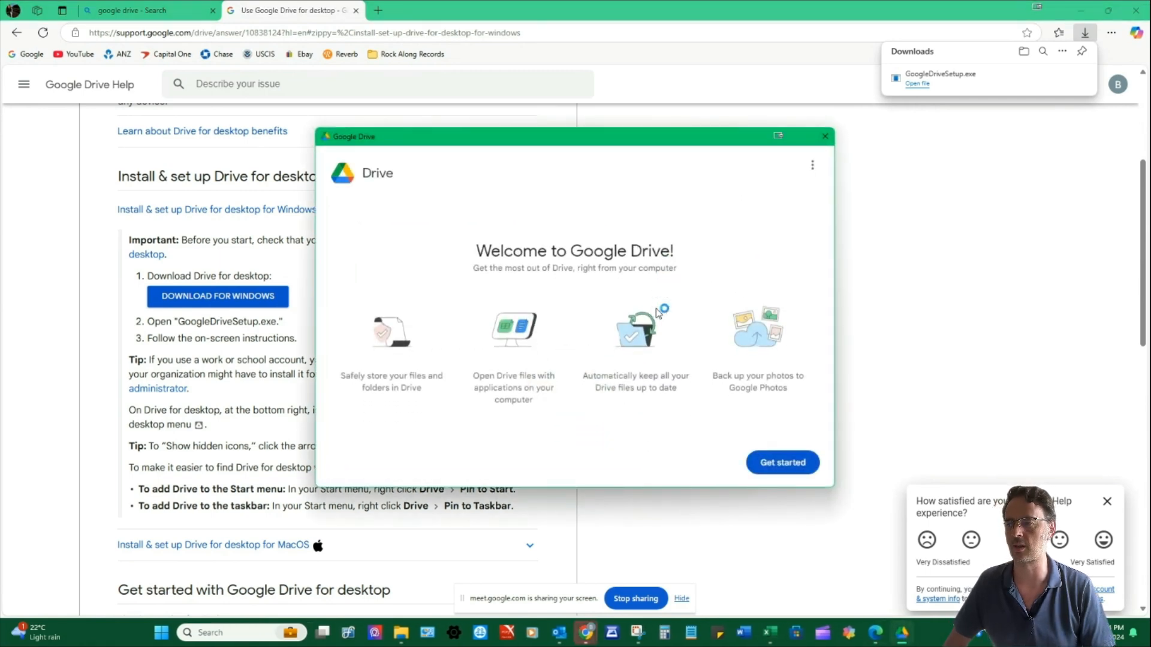
pyautogui.click(797, 464)
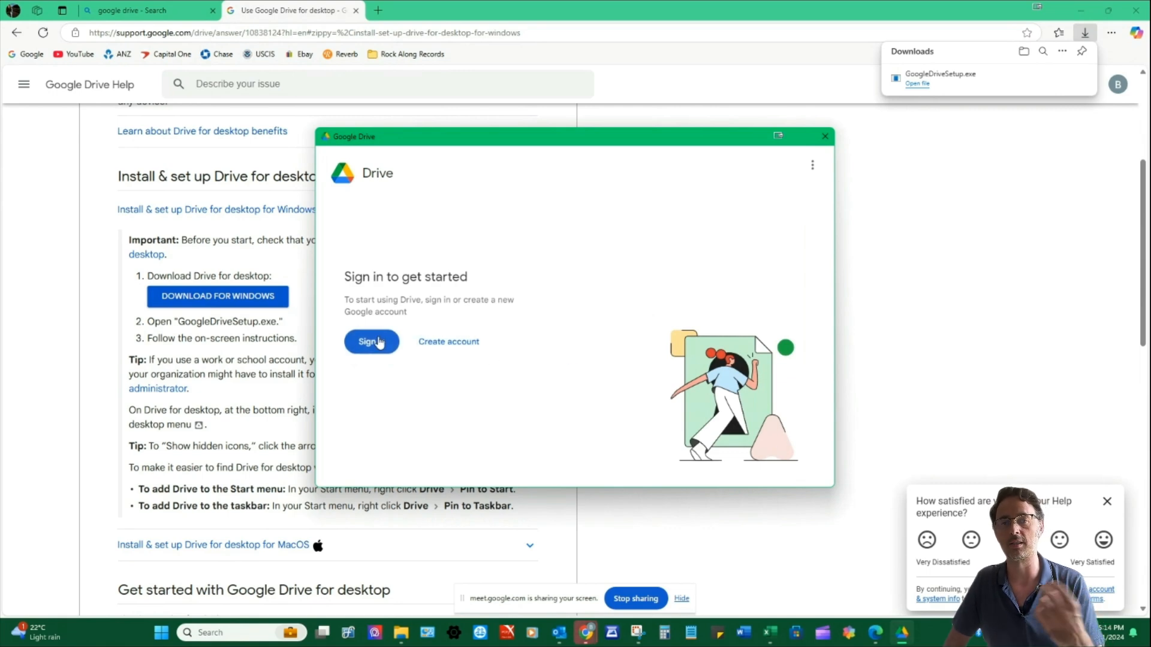
pyautogui.click(371, 342)
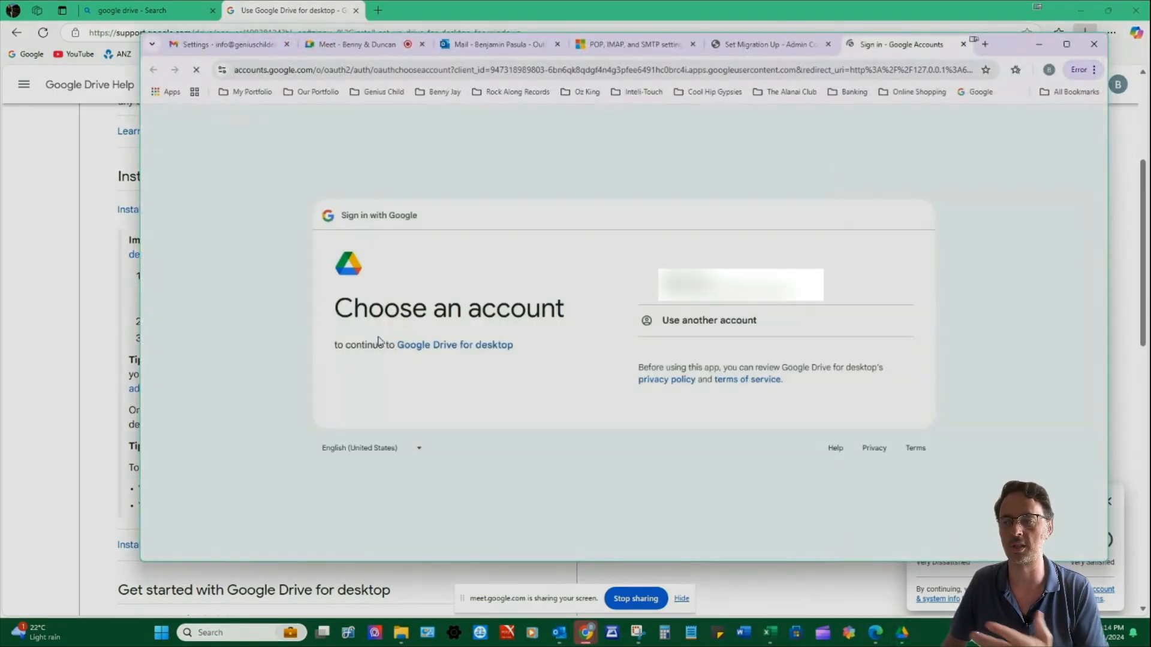
pyautogui.click(718, 282)
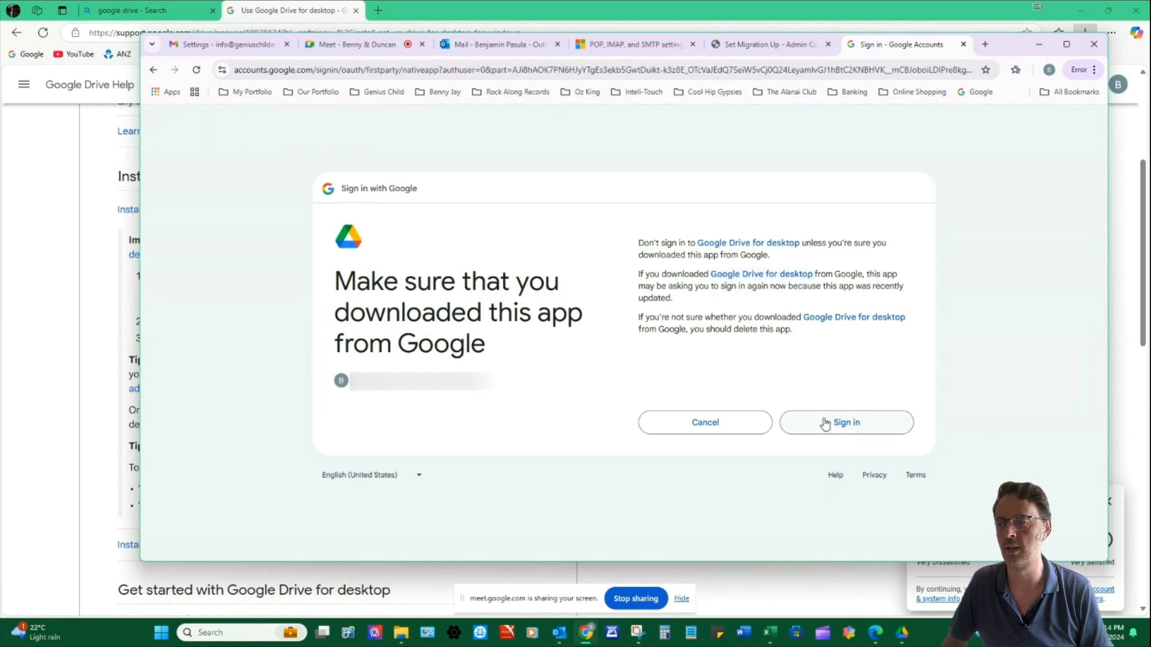
pyautogui.click(824, 423)
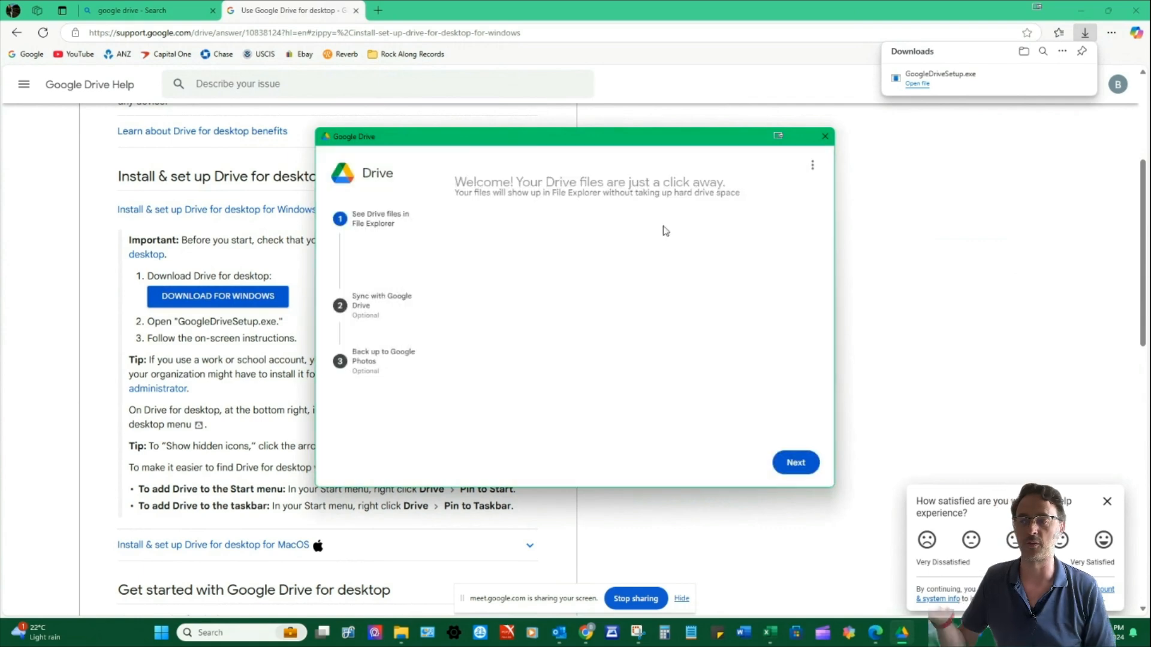
# Advance the Drive setup through the File Explorer and offline-use introduction and the choice of folders to sync
pyautogui.click(795, 464)
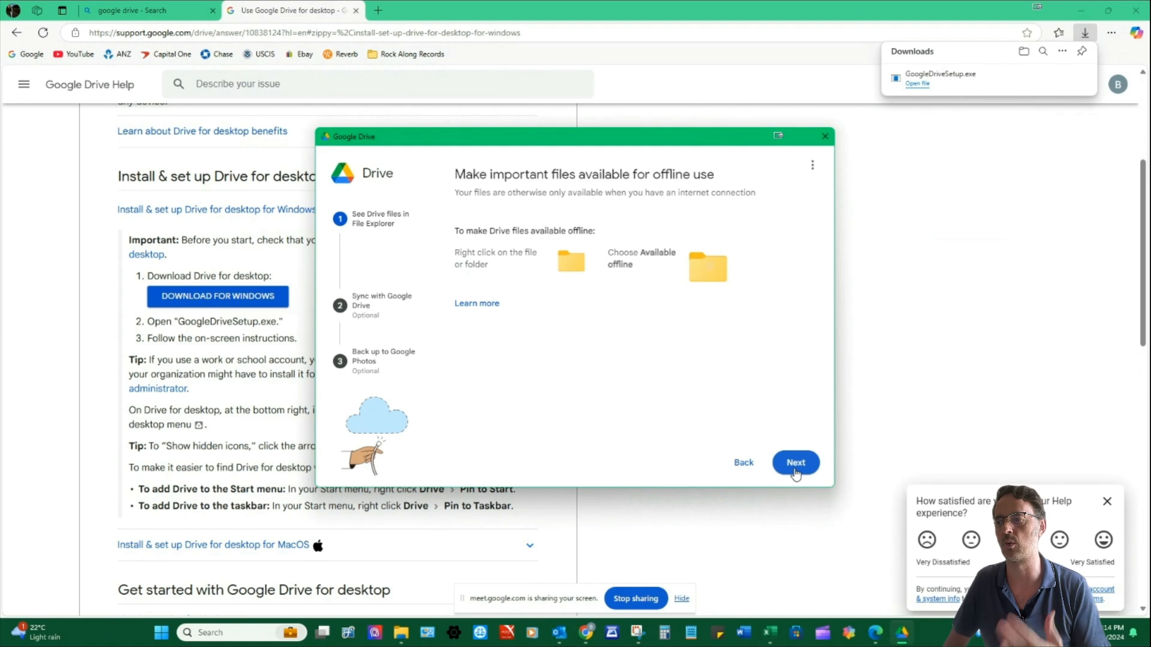
pyautogui.click(796, 471)
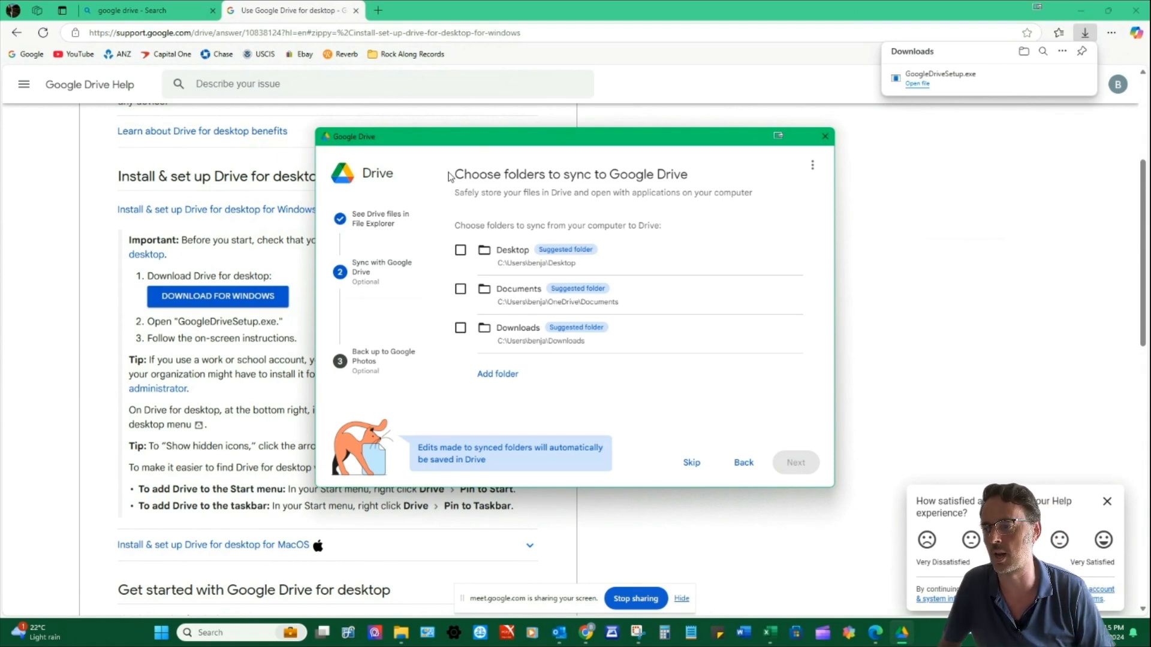
pyautogui.click(806, 464)
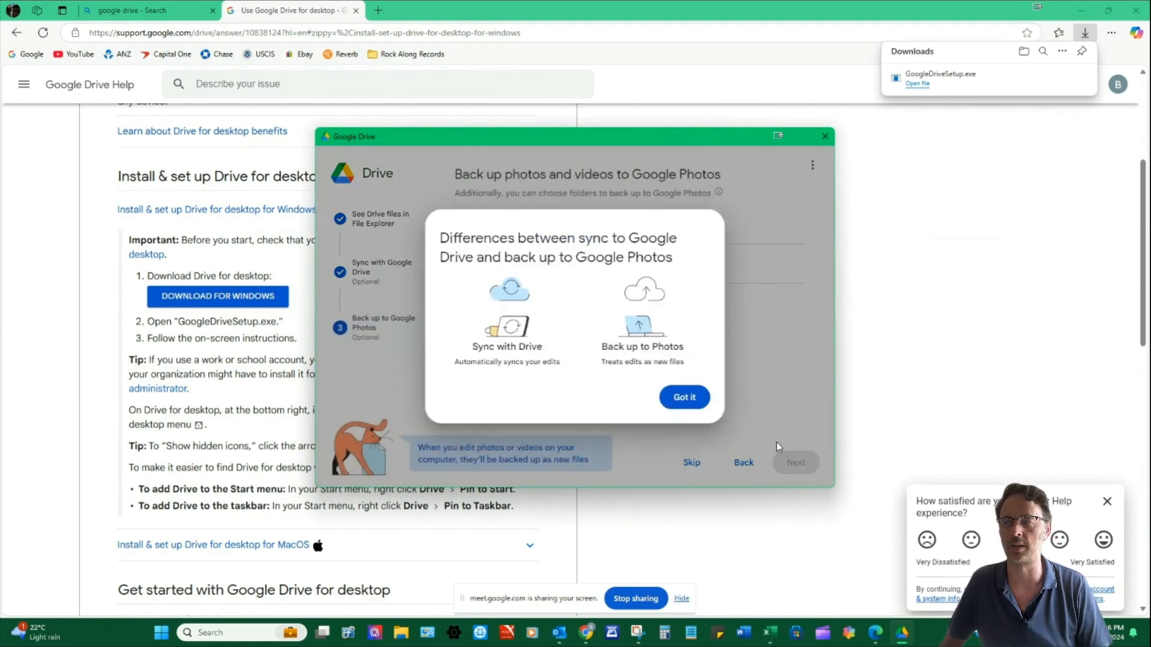
# Select the Pictures and Videos folders for backup to Google Photos and finish the setup by opening Drive
pyautogui.click(685, 398)
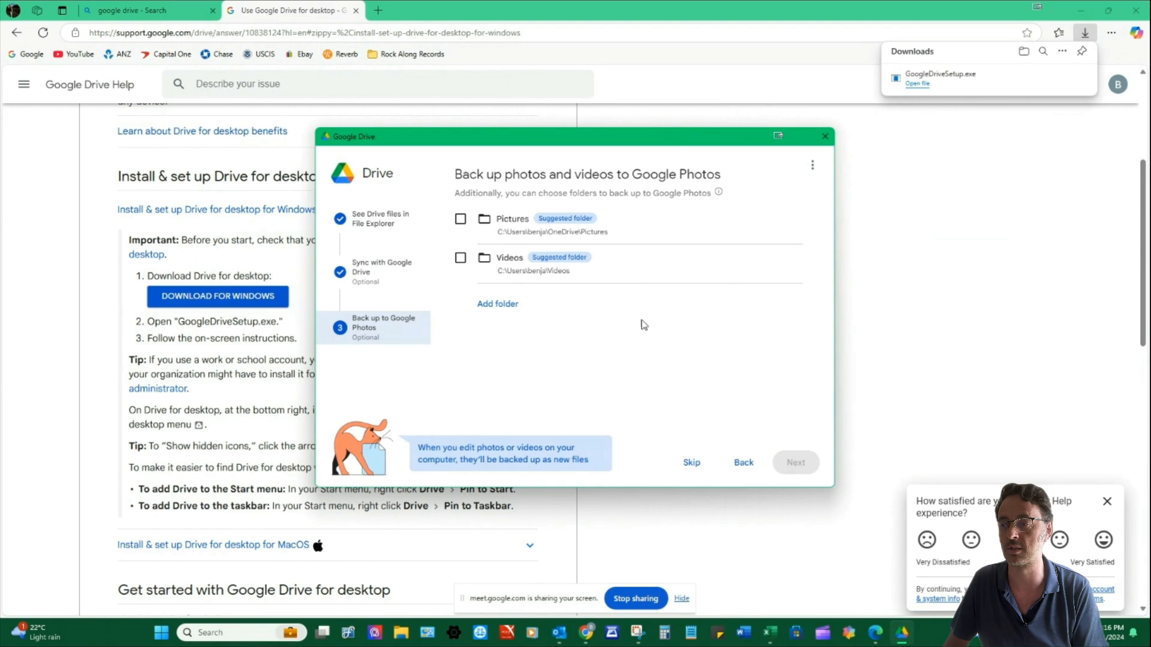
pyautogui.click(460, 219)
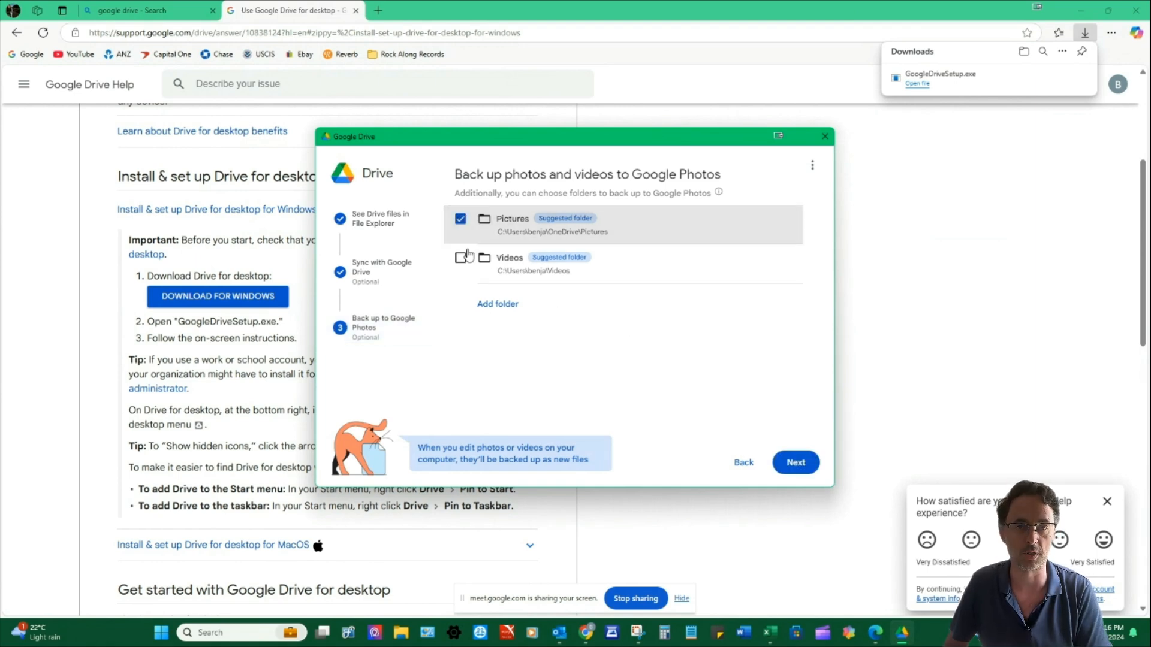
pyautogui.click(460, 258)
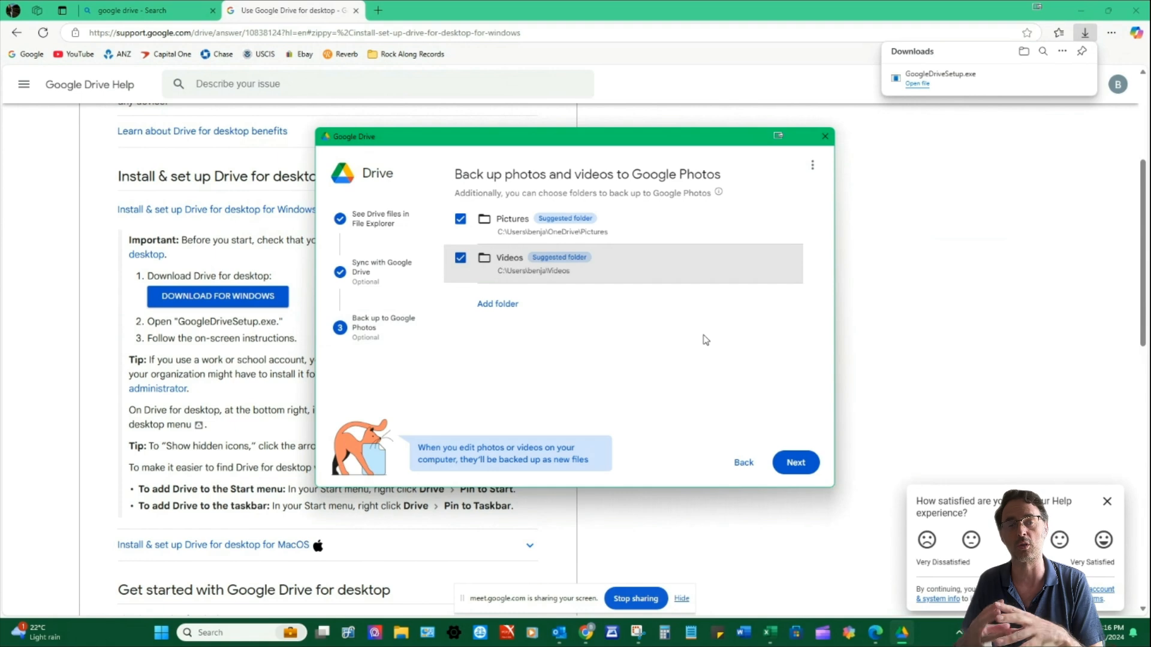
pyautogui.click(795, 463)
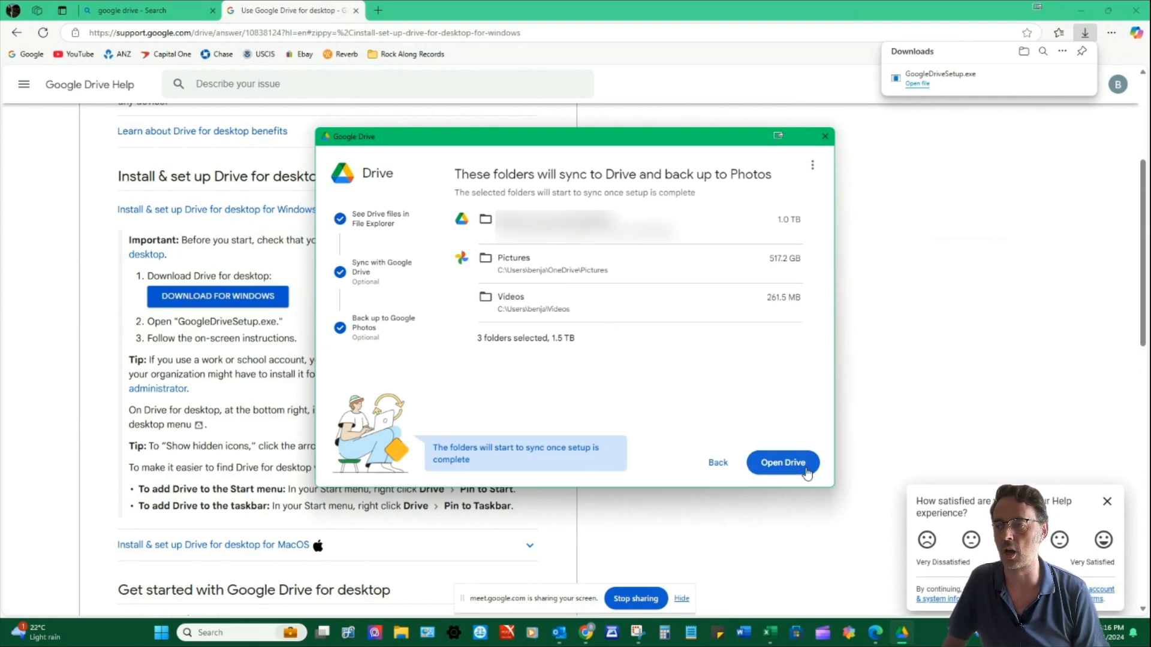
pyautogui.click(806, 472)
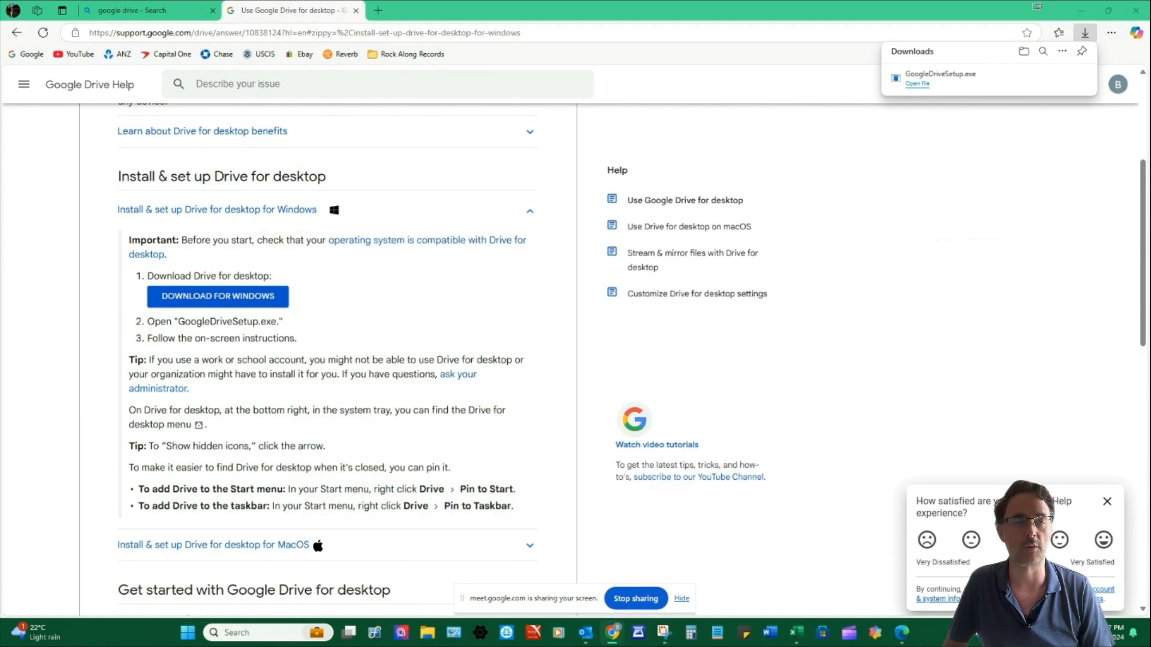
# Check the file sync activity of Google Drive from its system tray icon
pyautogui.click(978, 633)
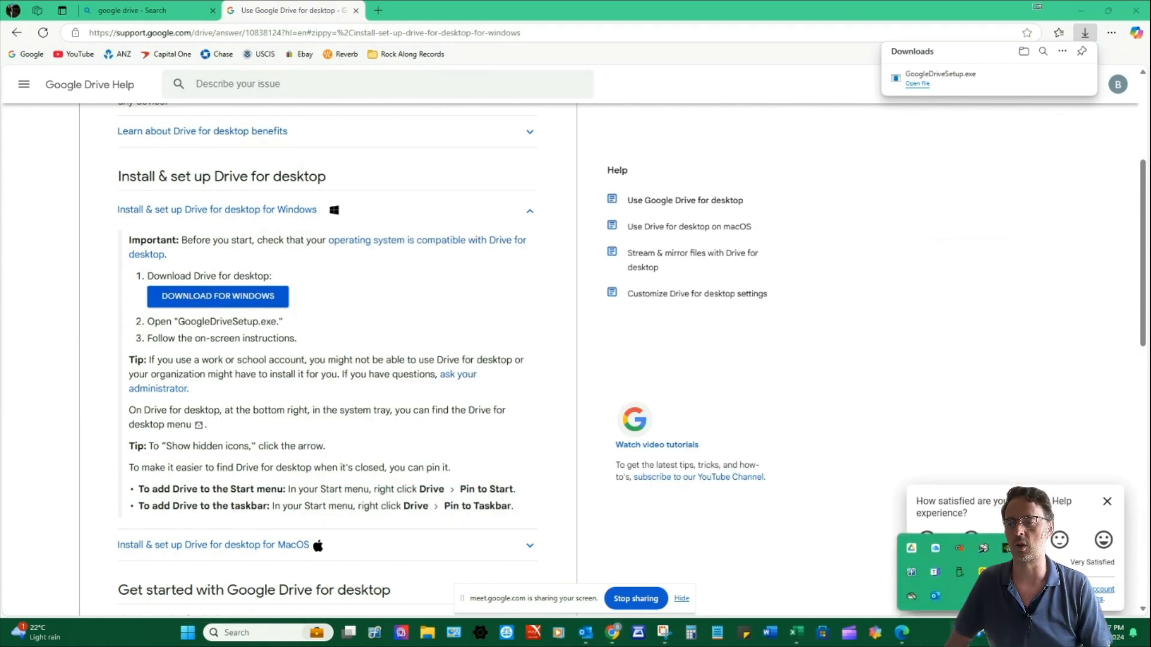
pyautogui.click(912, 549)
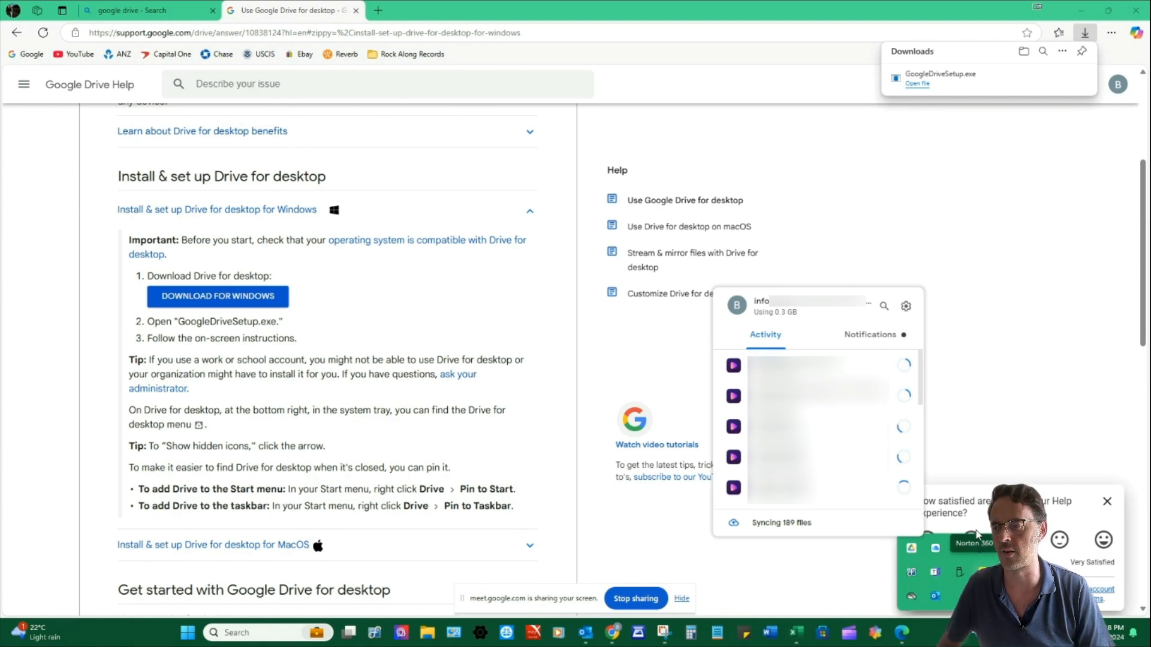
# Open File Explorer and make its window taller
pyautogui.click(189, 633)
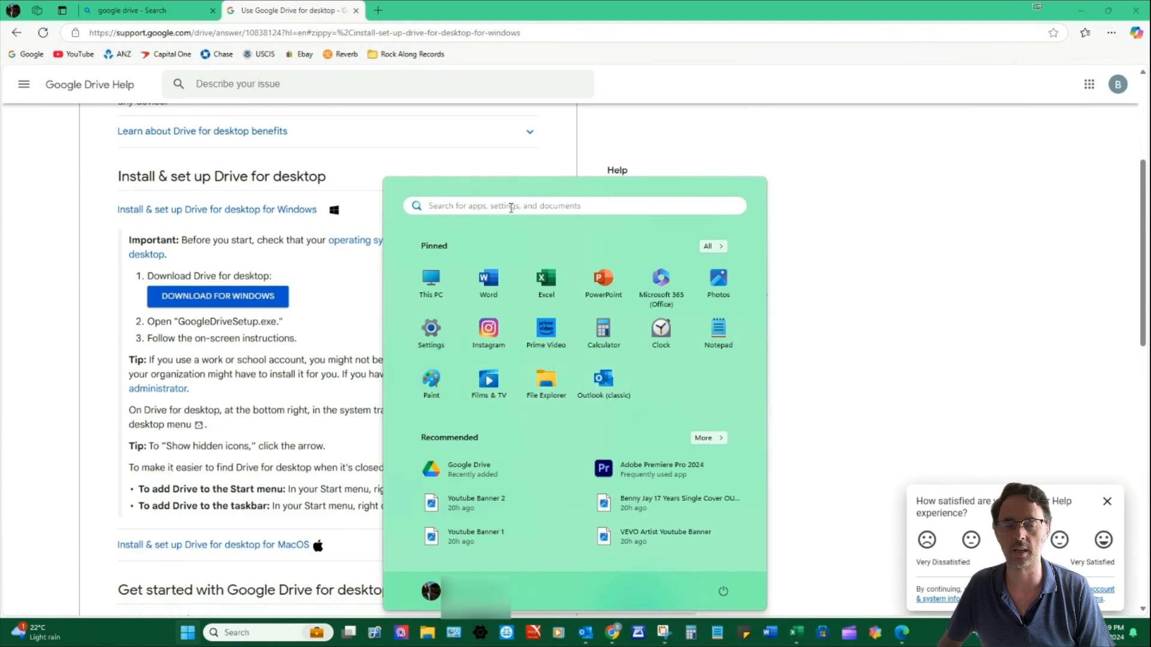
pyautogui.click(546, 383)
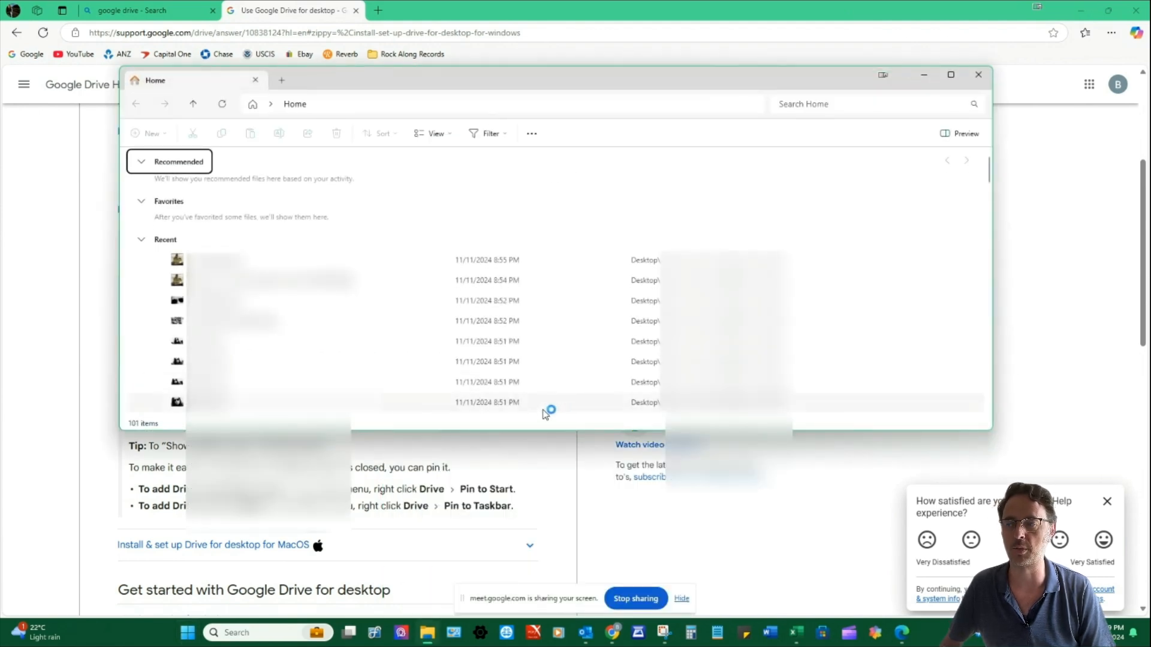
pyautogui.moveTo(529, 429); pyautogui.dragTo(510, 550)
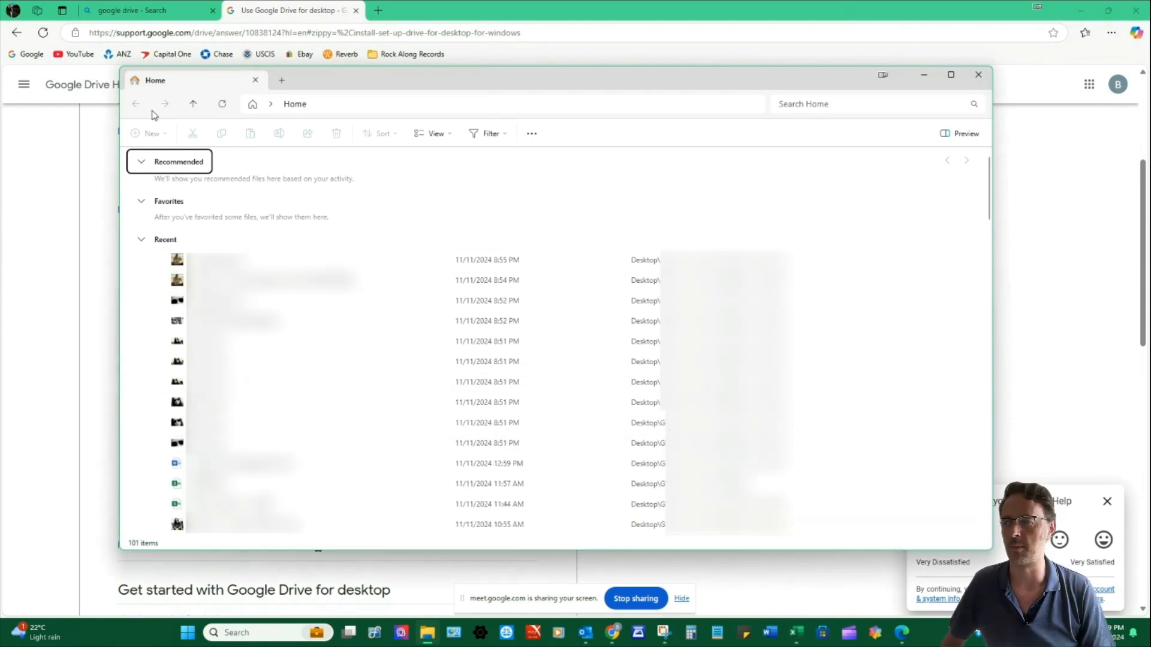
# Show the navigation pane in File Explorer and open the Google Drive (H:) drive
pyautogui.click(953, 133)
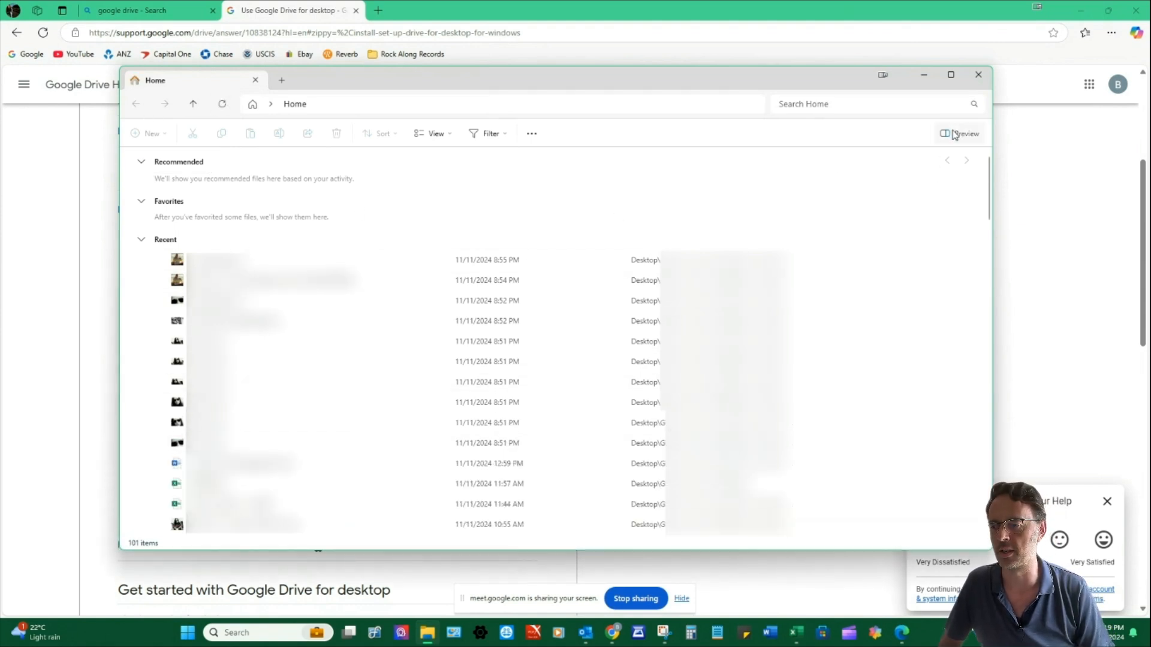
pyautogui.click(955, 133)
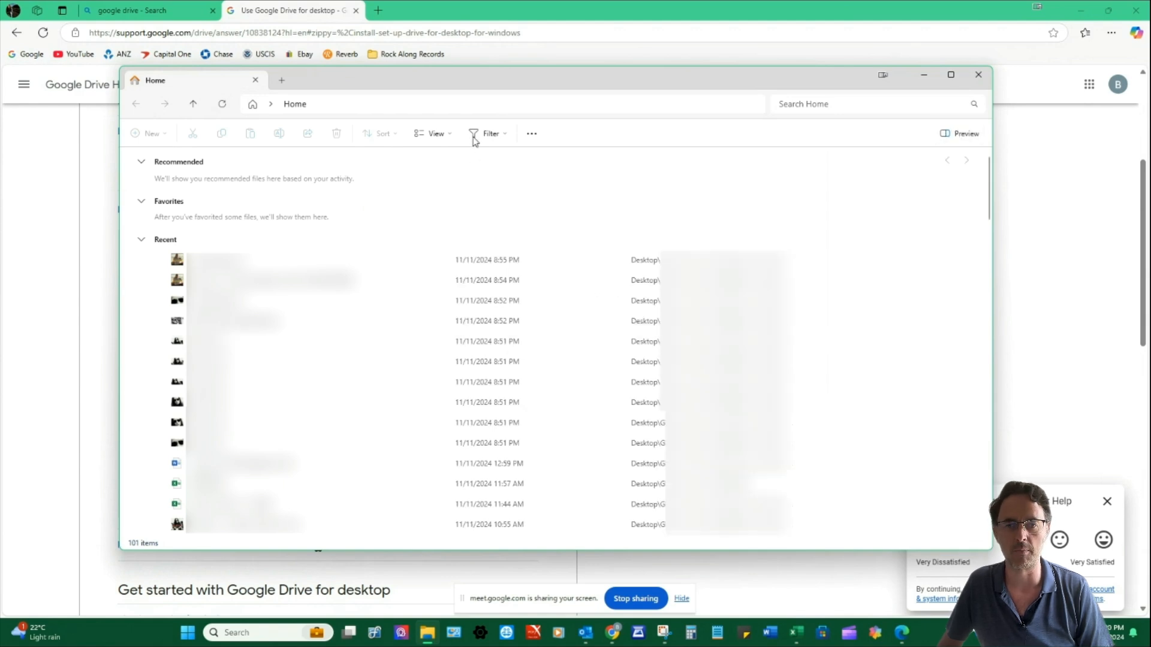
pyautogui.click(432, 135)
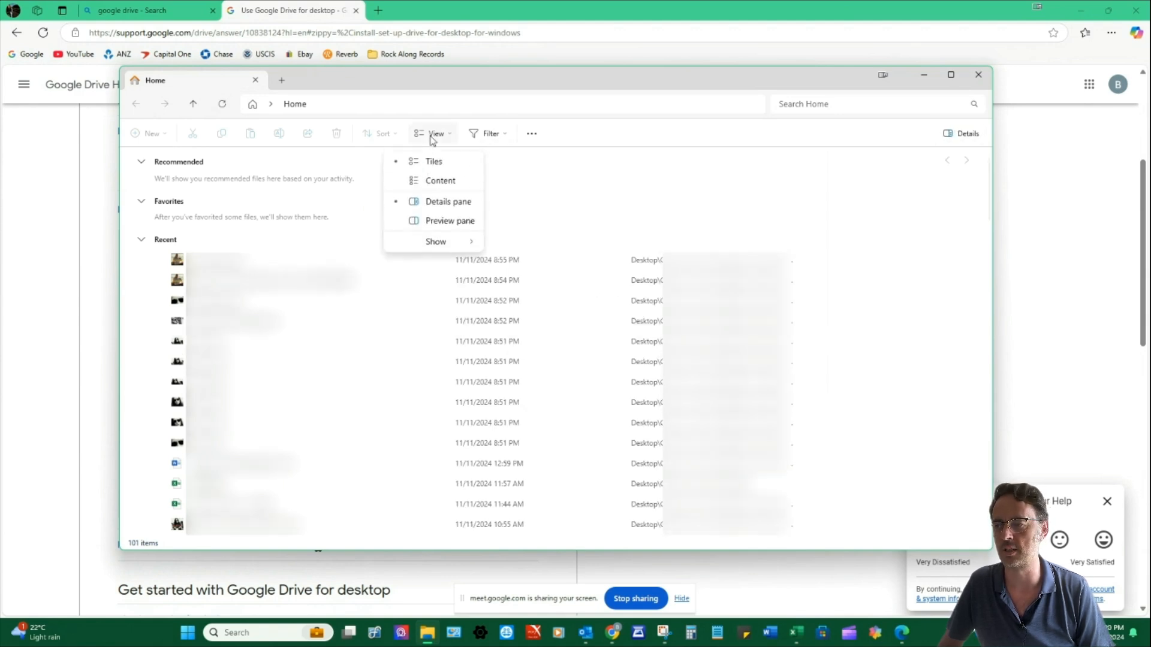
pyautogui.moveTo(439, 252)
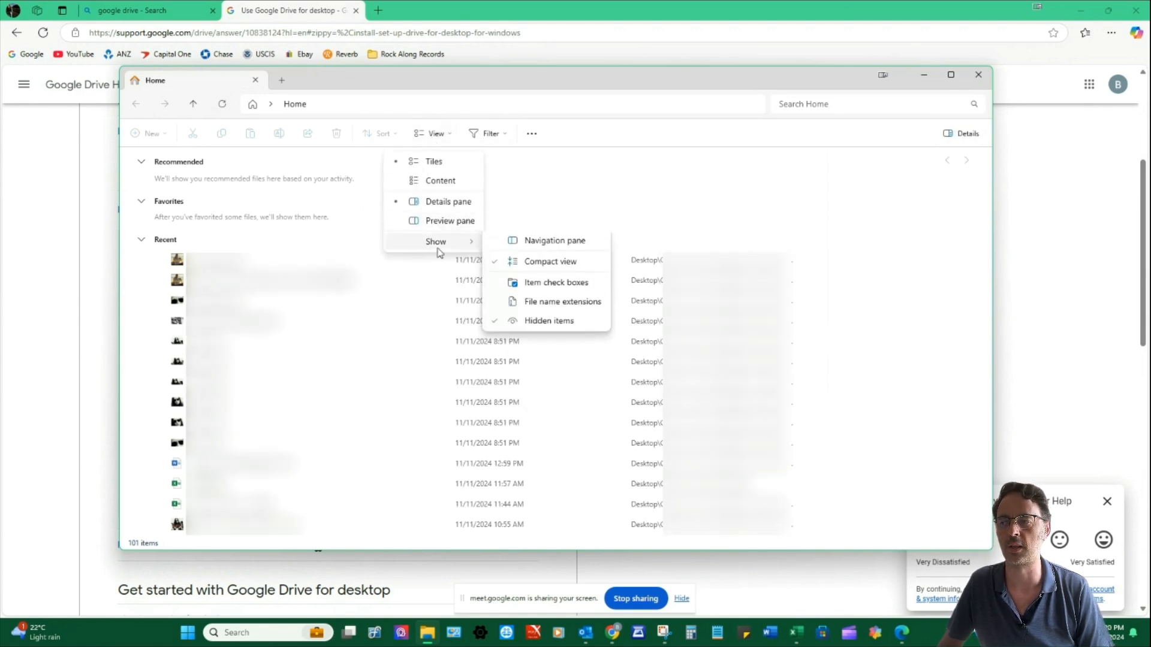
pyautogui.click(531, 245)
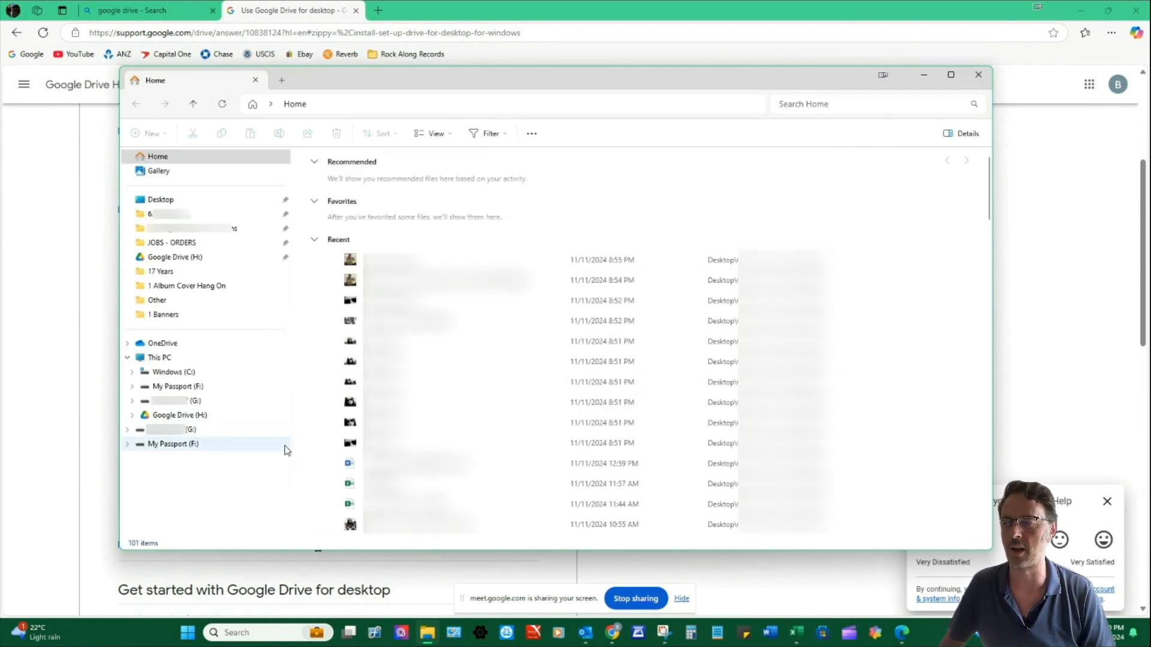
pyautogui.click(193, 419)
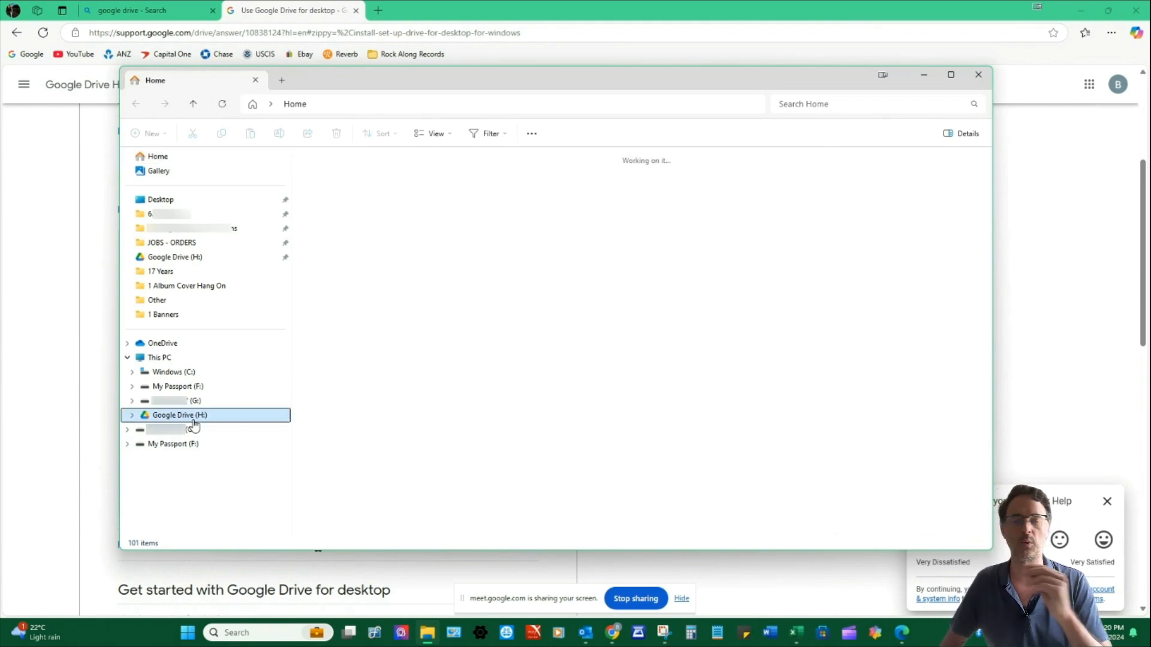